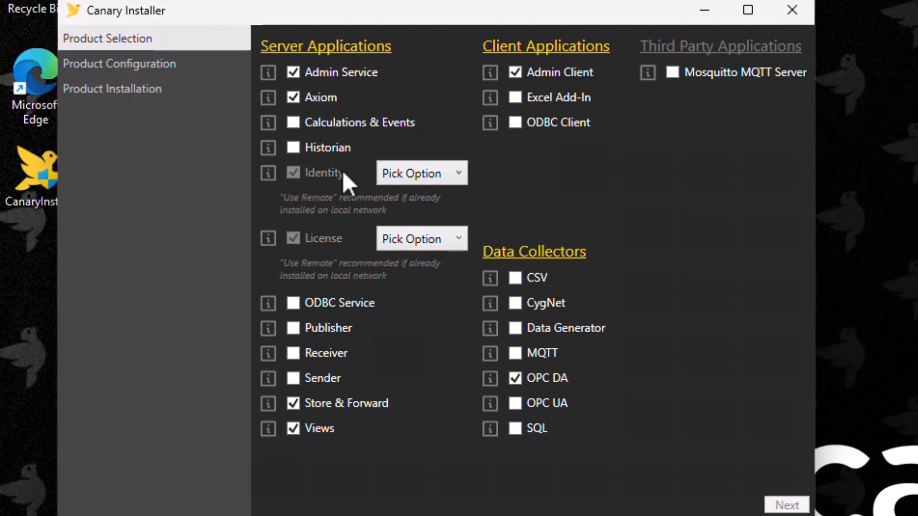
- Set Identity to Use Remote and License to Install Local, exclude OPC DA and Store & Forward, and continue to product configuration
left_click(385, 171)
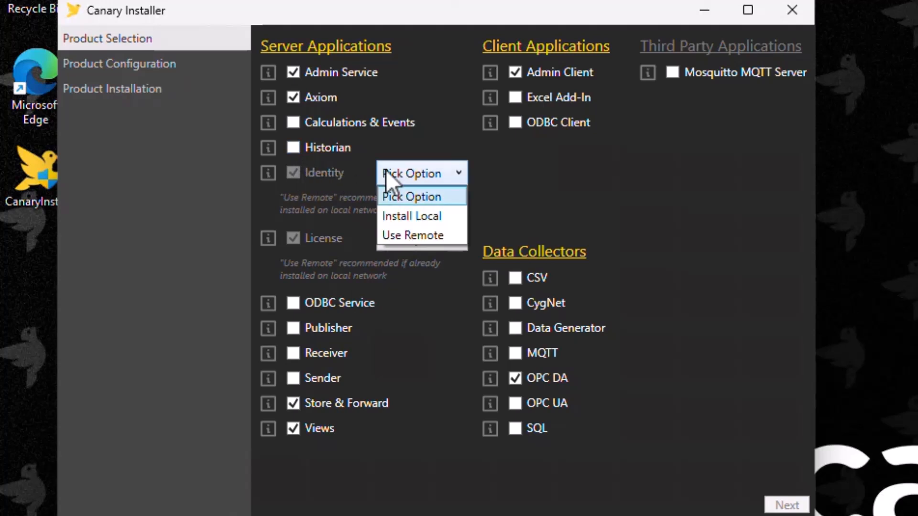
left_click(402, 233)
left_click(400, 200)
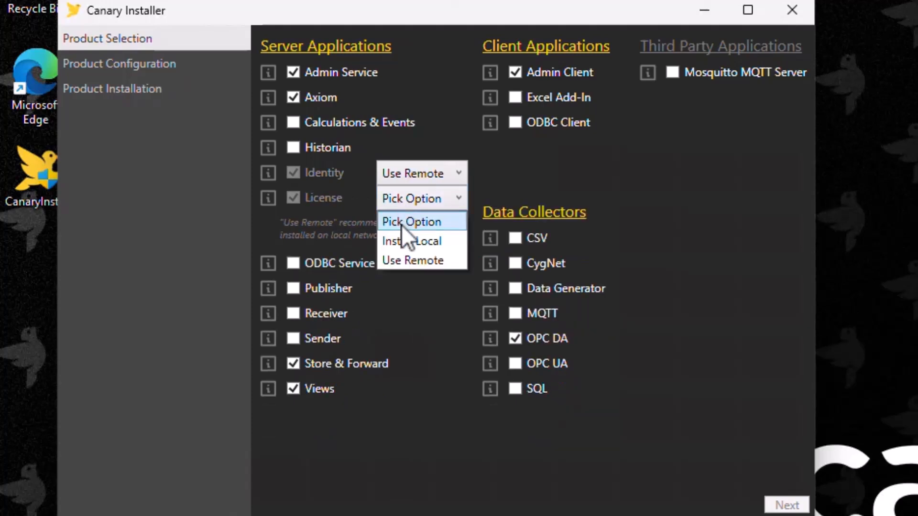
left_click(403, 240)
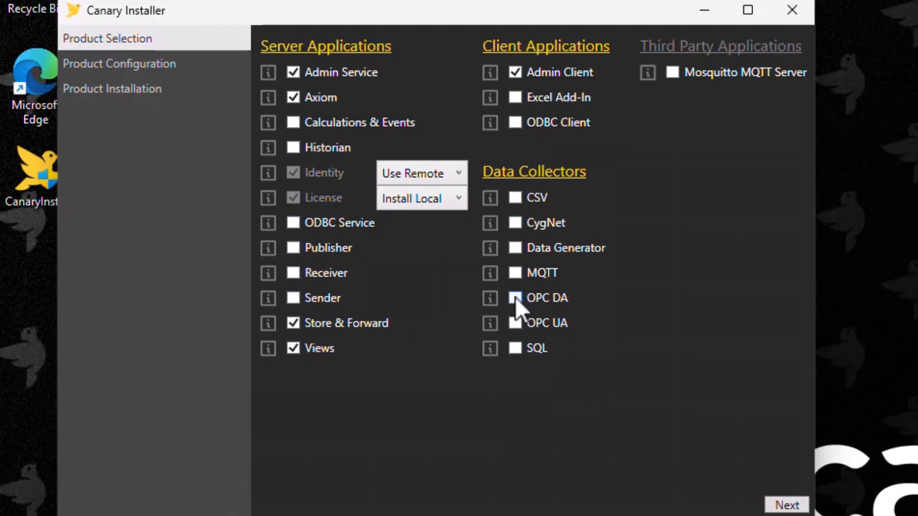
left_click(292, 322)
left_click(792, 506)
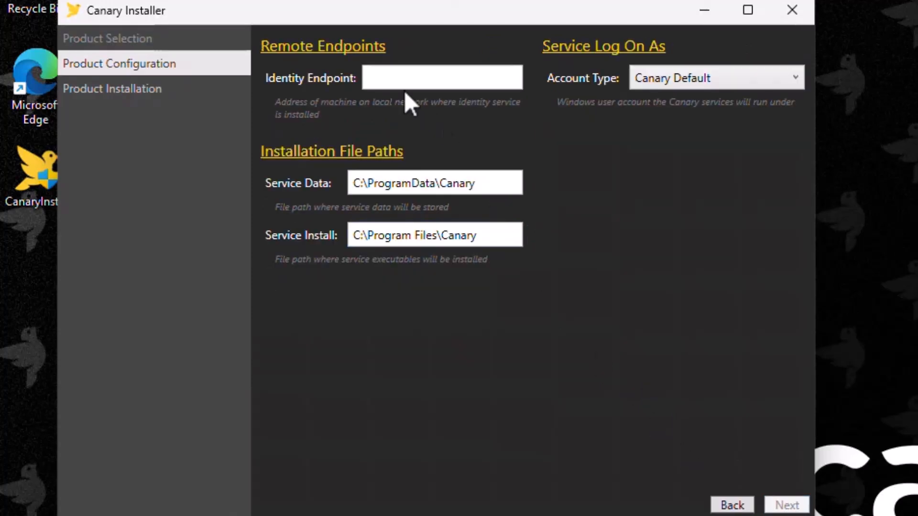
- Set the remote Identity endpoint to canary-hist and install the selected products, closing the installer when done
left_click(376, 78)
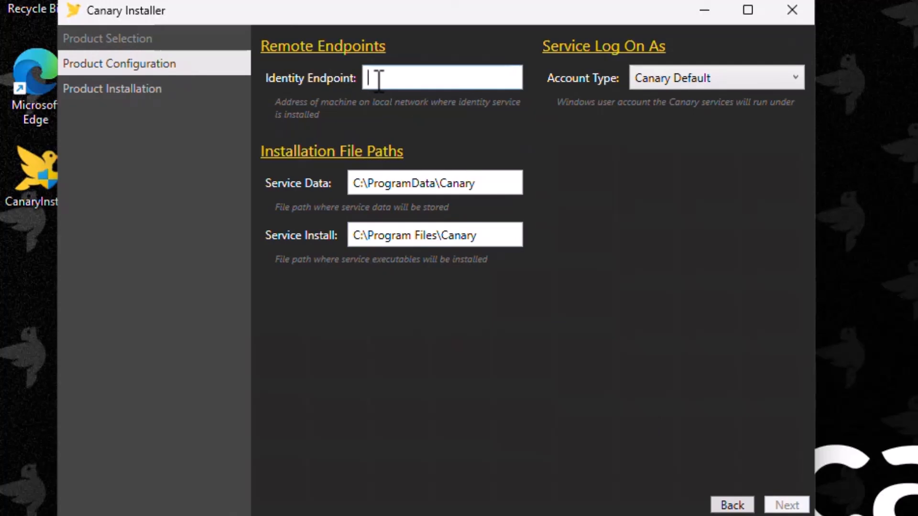
type("canary-hist")
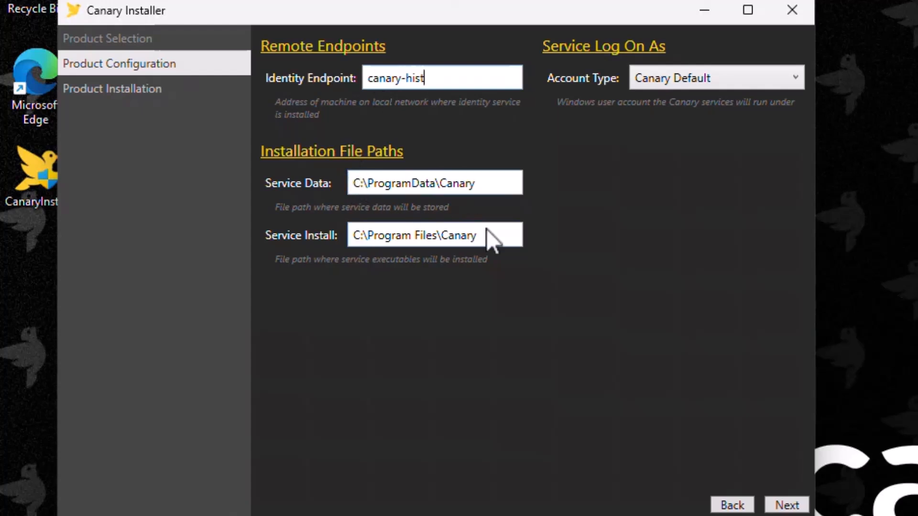
left_click(792, 503)
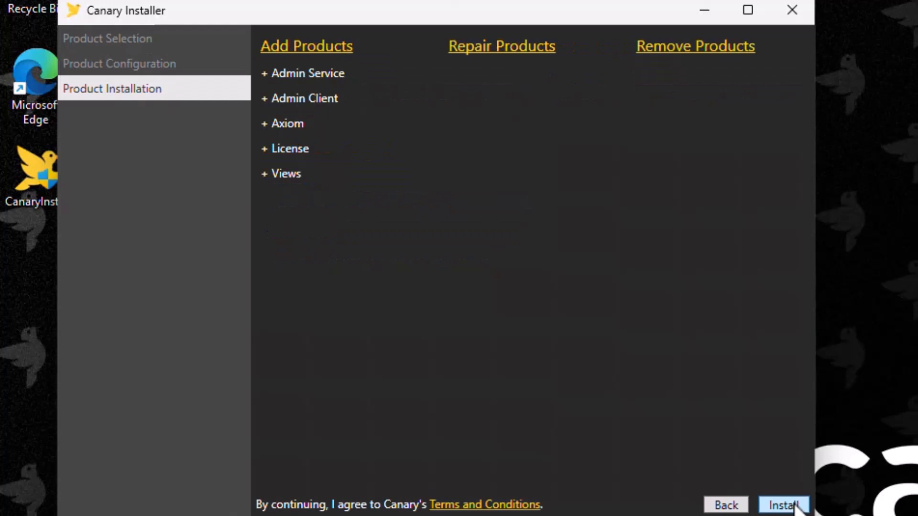
left_click(795, 505)
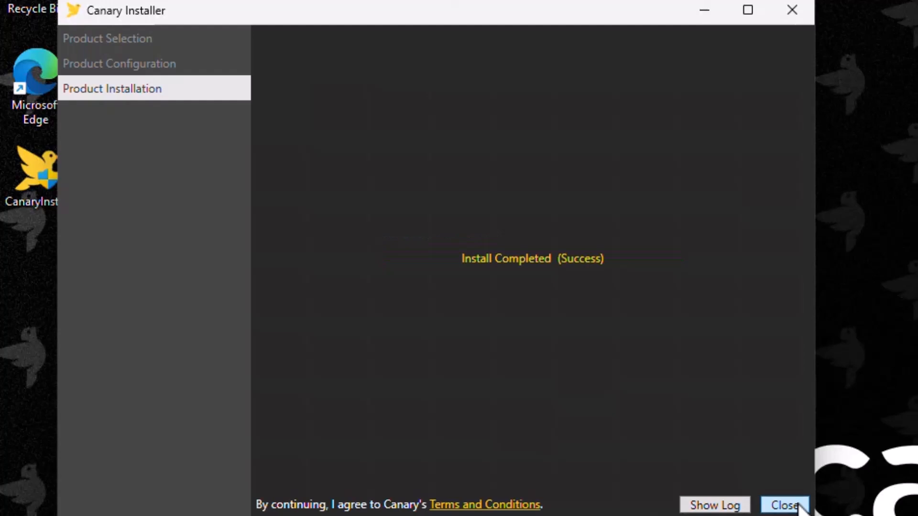
left_click(795, 505)
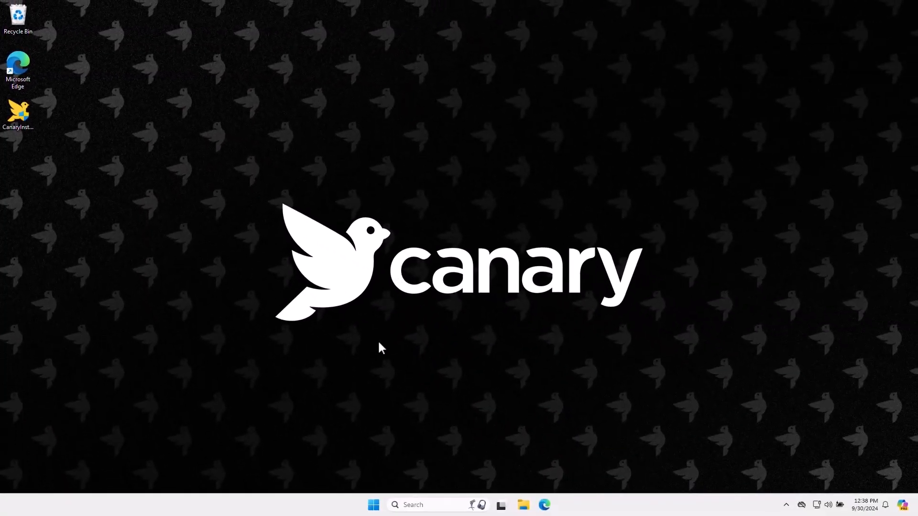
- Launch Canary Admin, signing in anonymously, and open the Views service on the local machine
left_click(414, 506)
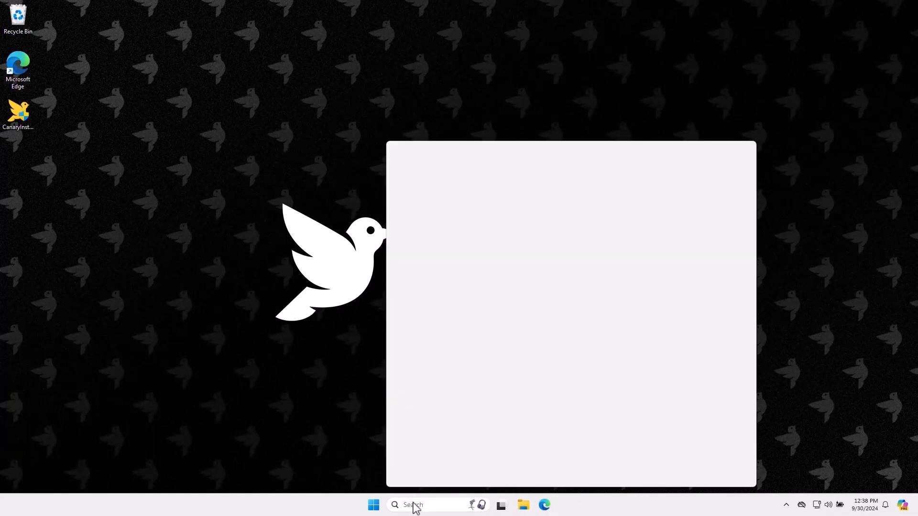
type("canary")
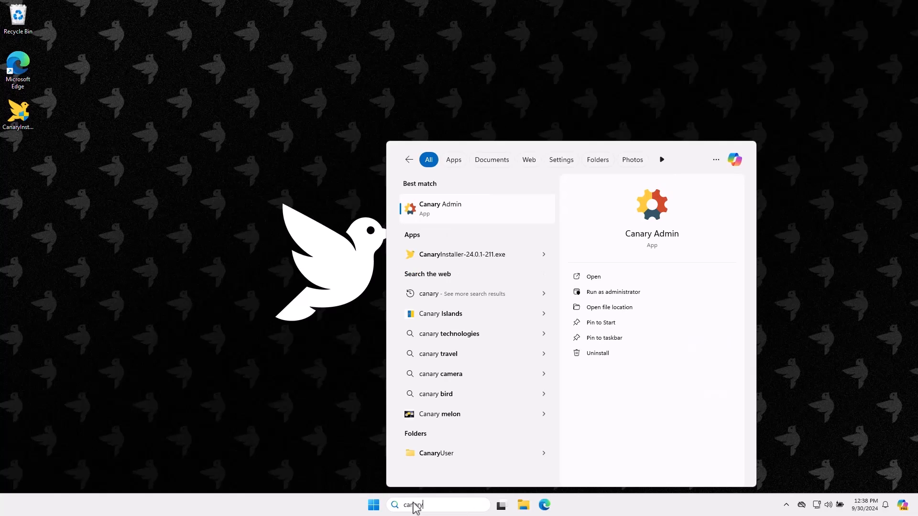
key("Return")
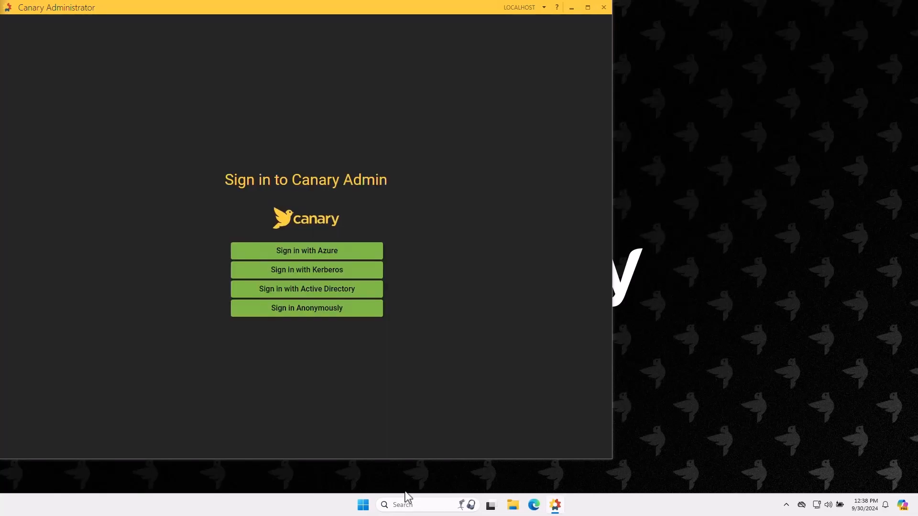
left_click(296, 316)
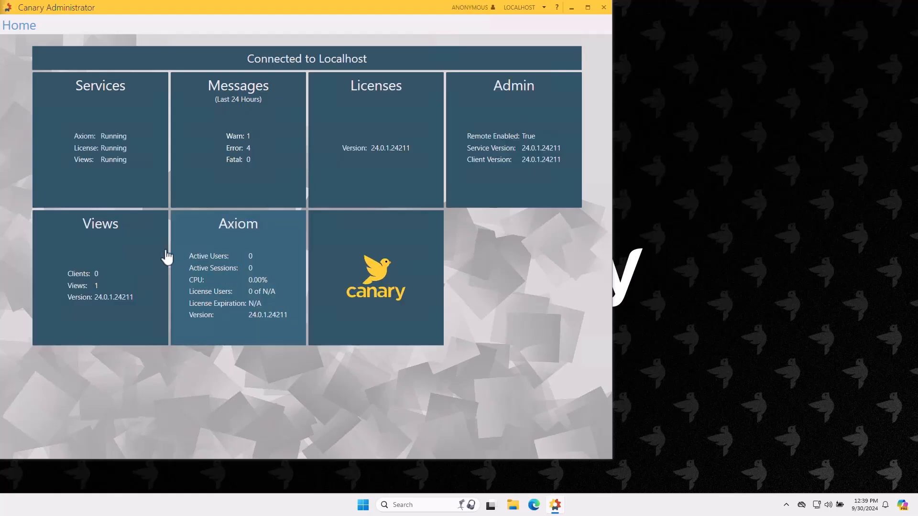
left_click(123, 250)
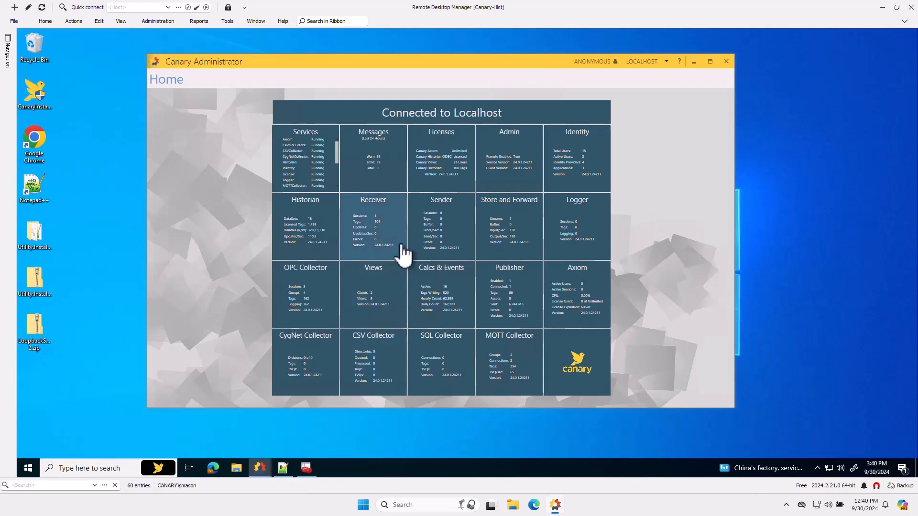
- In Canary Administrator on the remote canary-hist machine, examine the Identity API token mapped to the Axiom Report Service Account
left_click(579, 154)
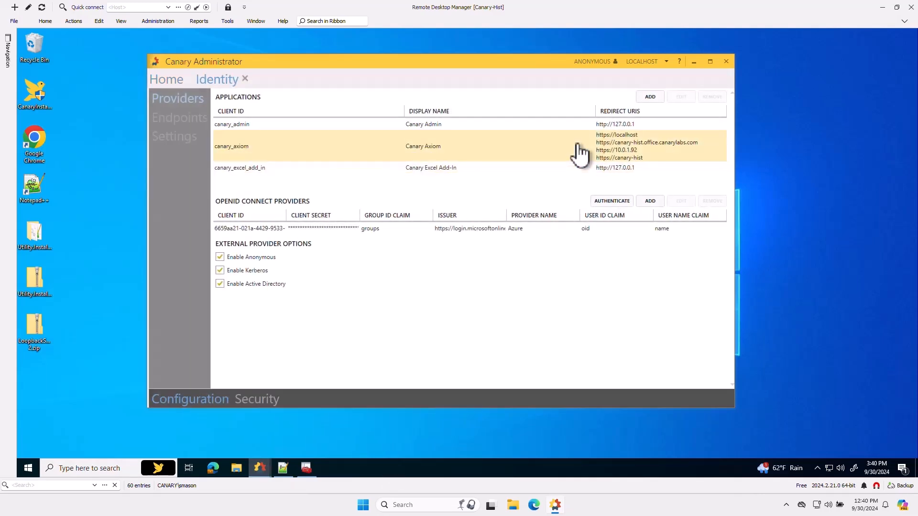
left_click(256, 400)
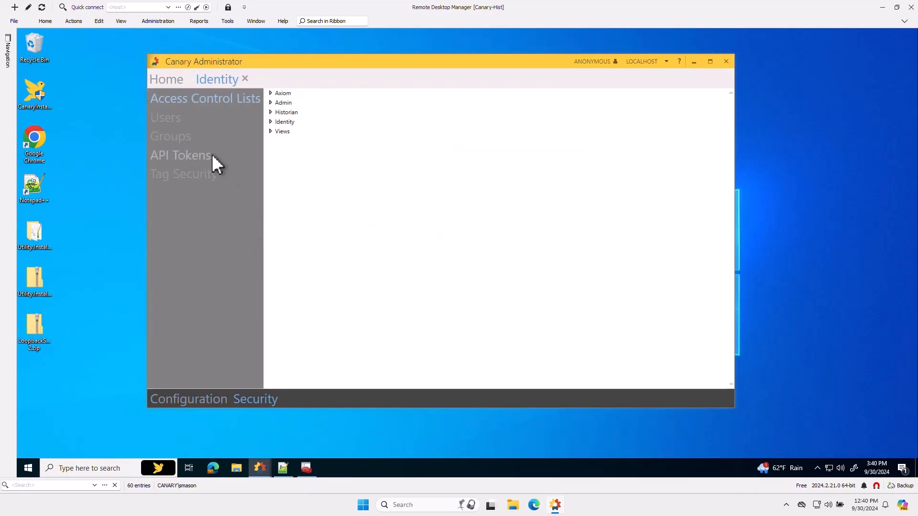
left_click(180, 153)
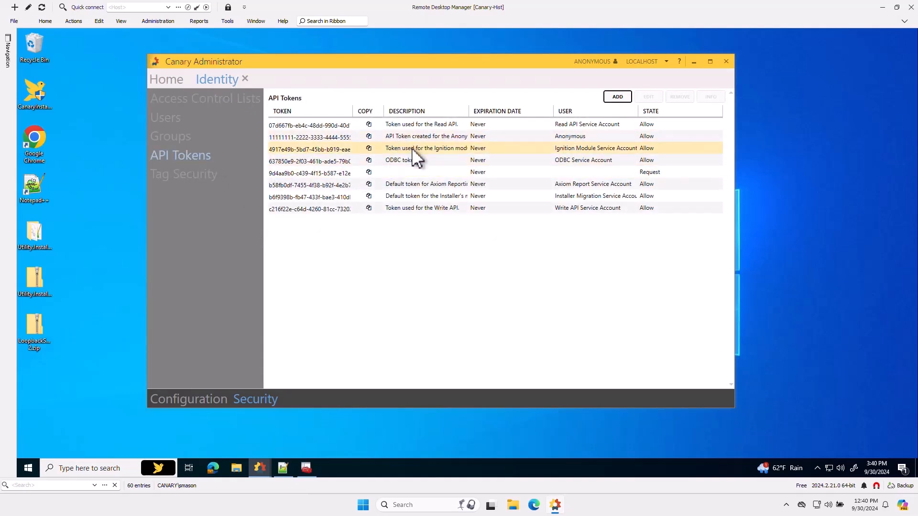
left_click(443, 183)
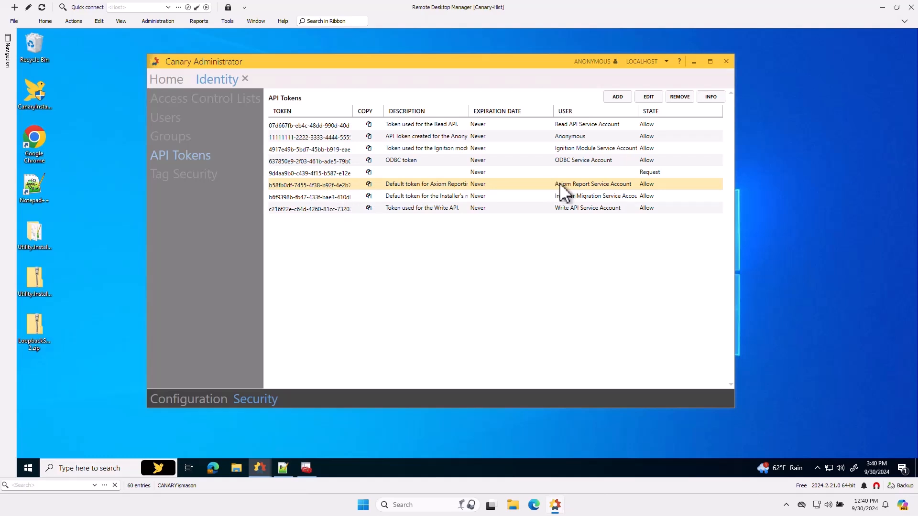
- Add the user Axiom Report Service Account with Allow access to the Historian Access control list and apply the security changes
left_click(189, 99)
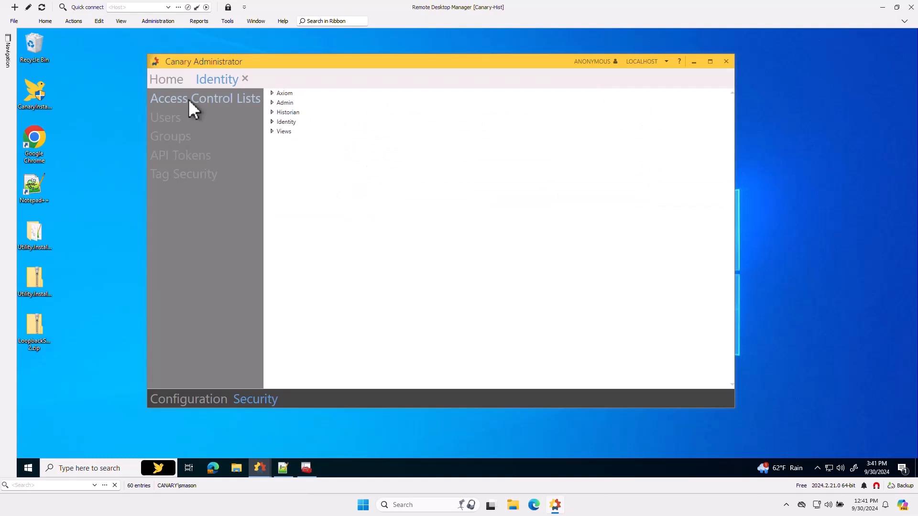
left_click(271, 112)
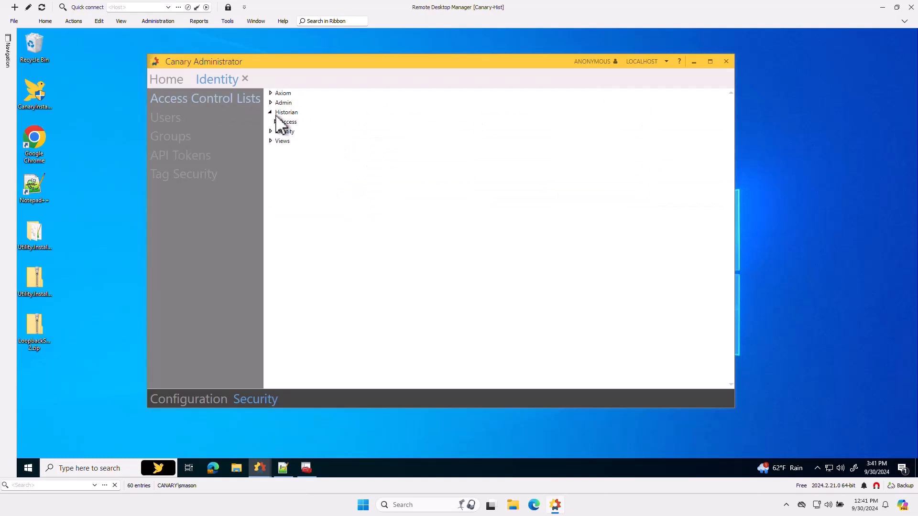
left_click(276, 122)
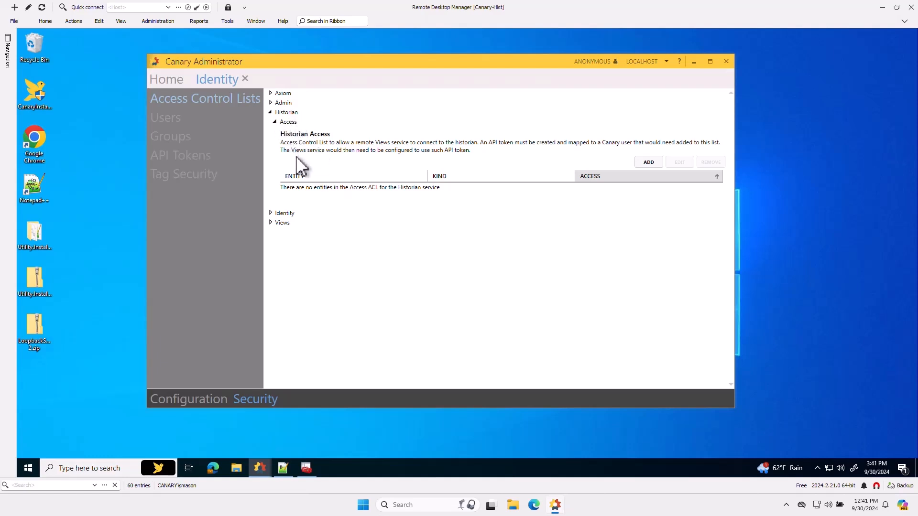
left_click(650, 163)
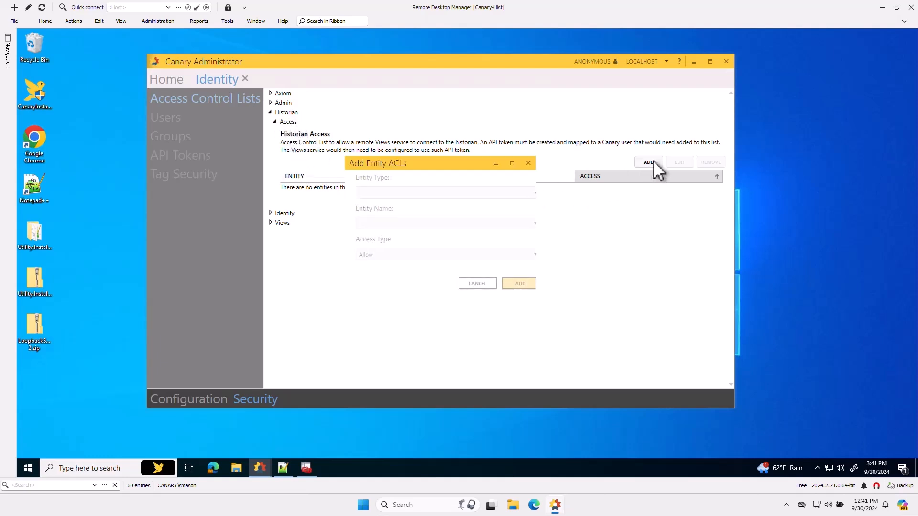
left_click(526, 192)
left_click(396, 205)
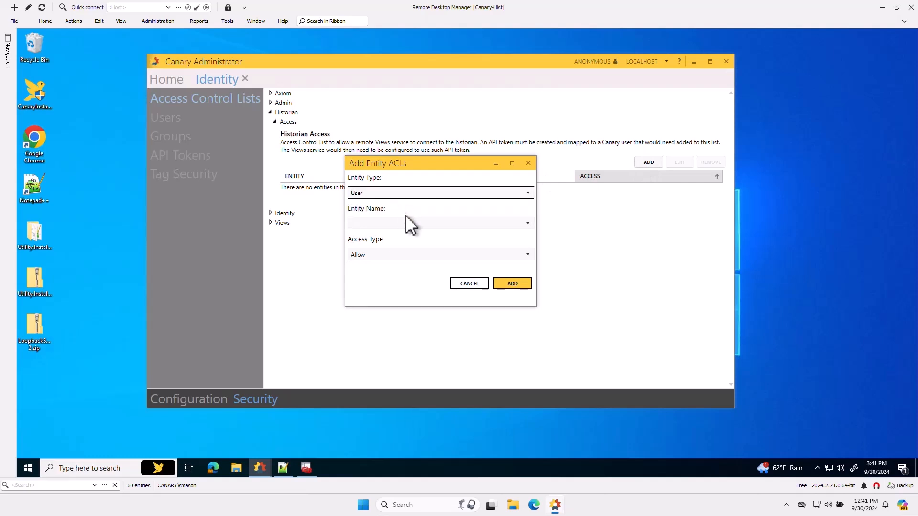
left_click(527, 223)
left_click(397, 246)
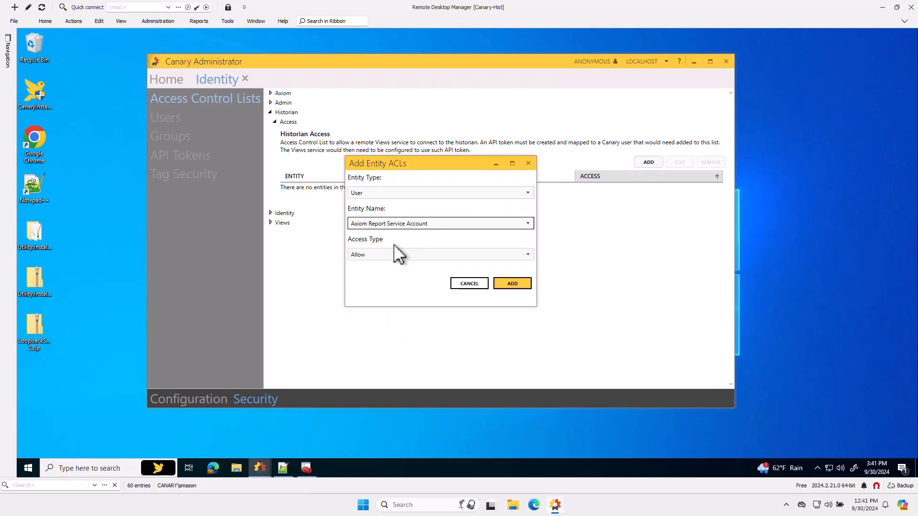
left_click(511, 283)
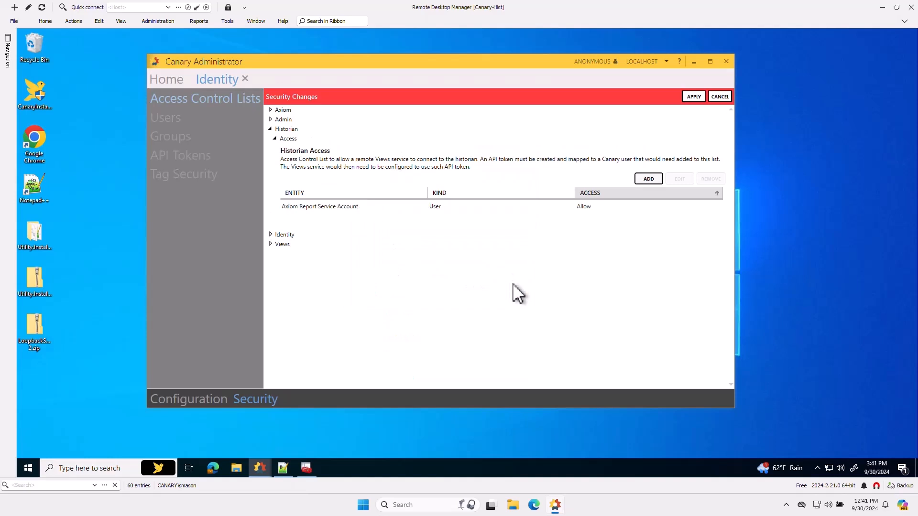
left_click(698, 94)
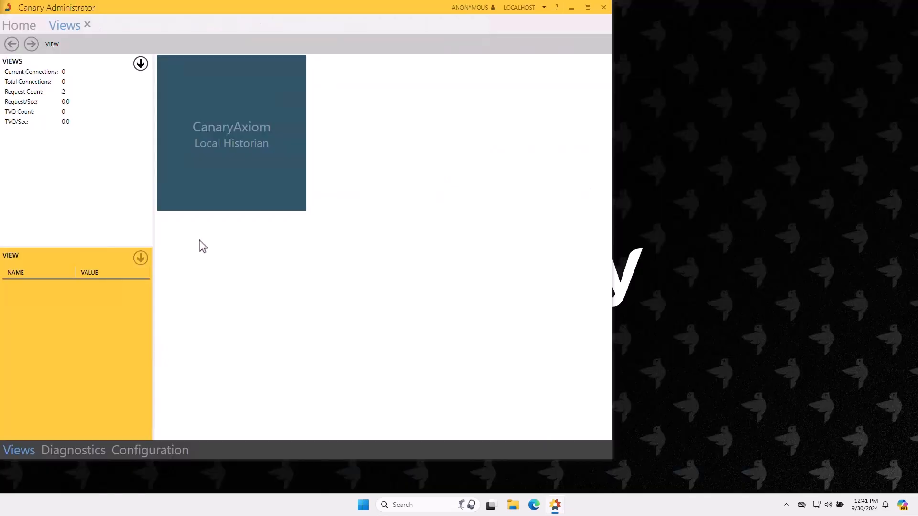
- In the local machine's Views configuration, add a historian with both name and endpoint set to canary-hist
left_click(141, 450)
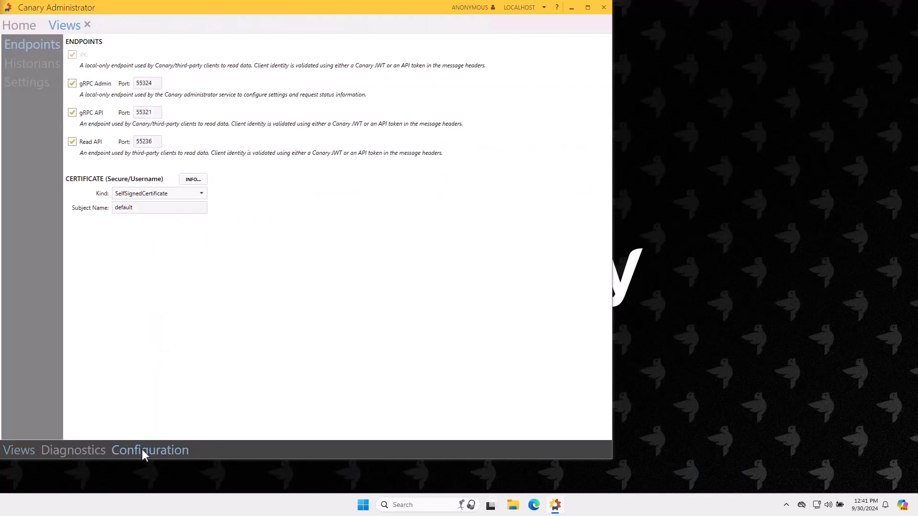
left_click(40, 66)
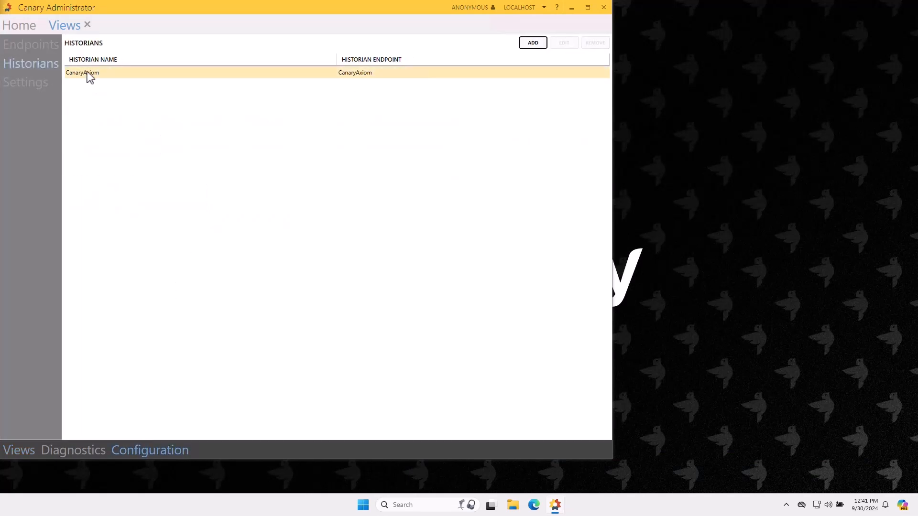
left_click(540, 43)
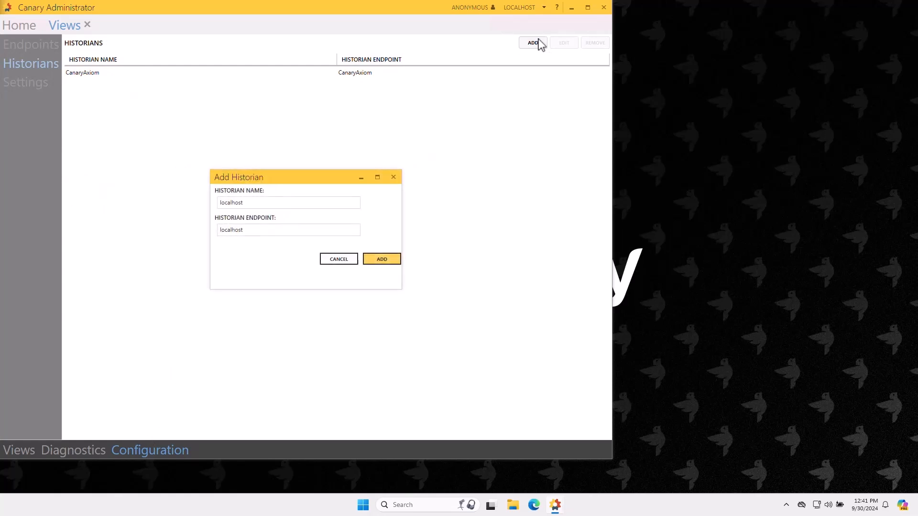
key("Tab")
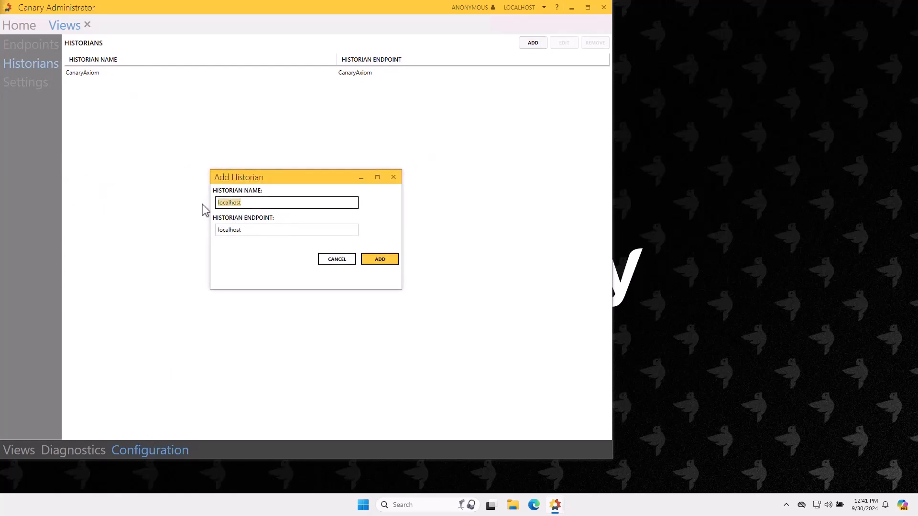
type("canary-hist")
key("Tab")
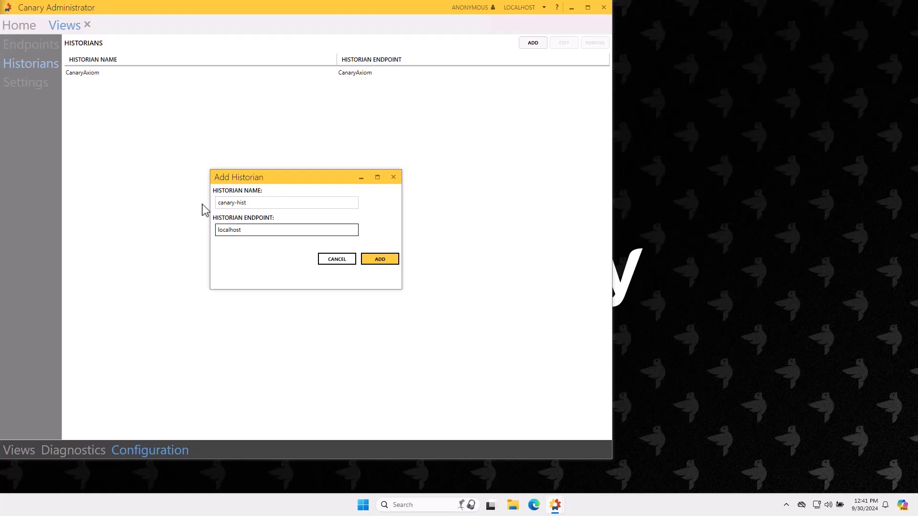
key("ctrl+a")
key("BackSpace")
type("canary-his")
left_click(379, 259)
- Remove the CanaryAxiom historian from the Views configuration and apply the changes
left_click(278, 89)
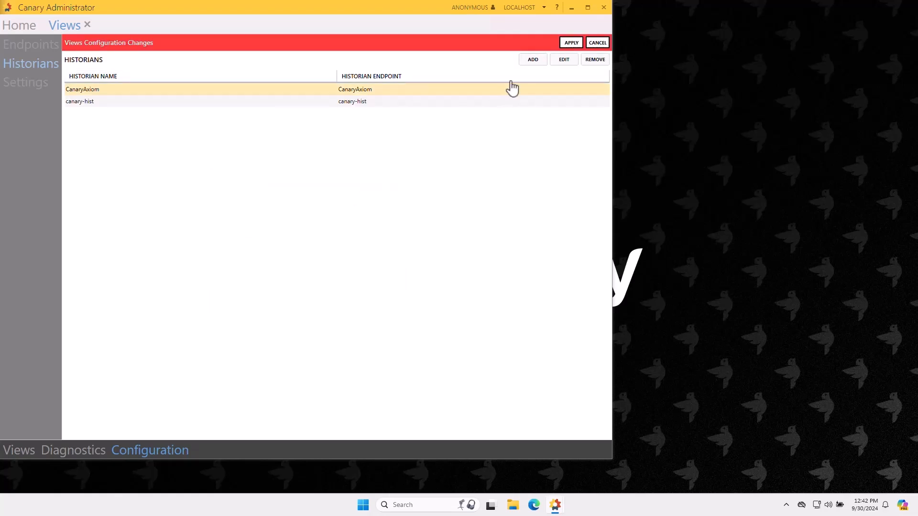
left_click(594, 61)
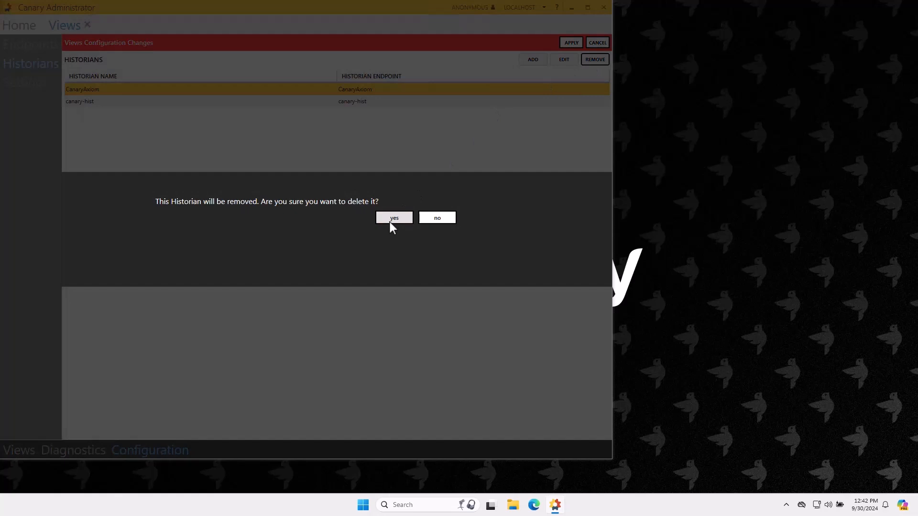
left_click(394, 220)
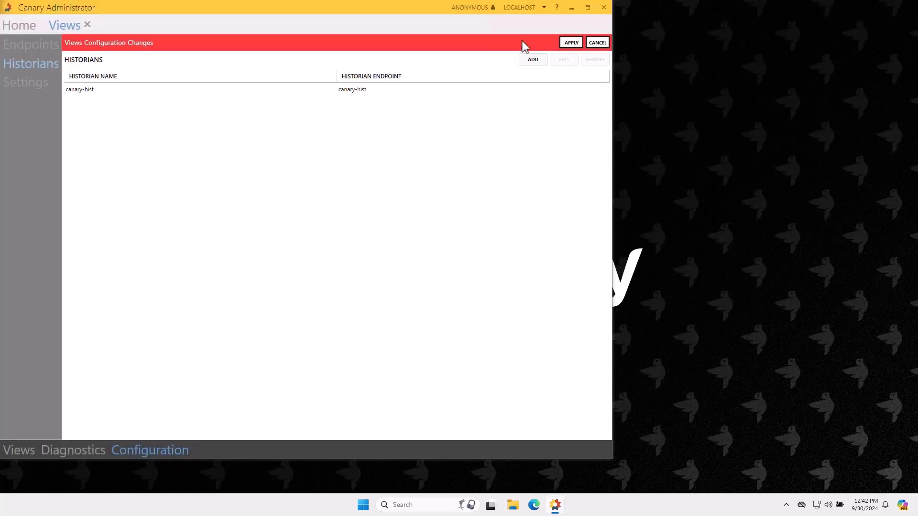
left_click(576, 43)
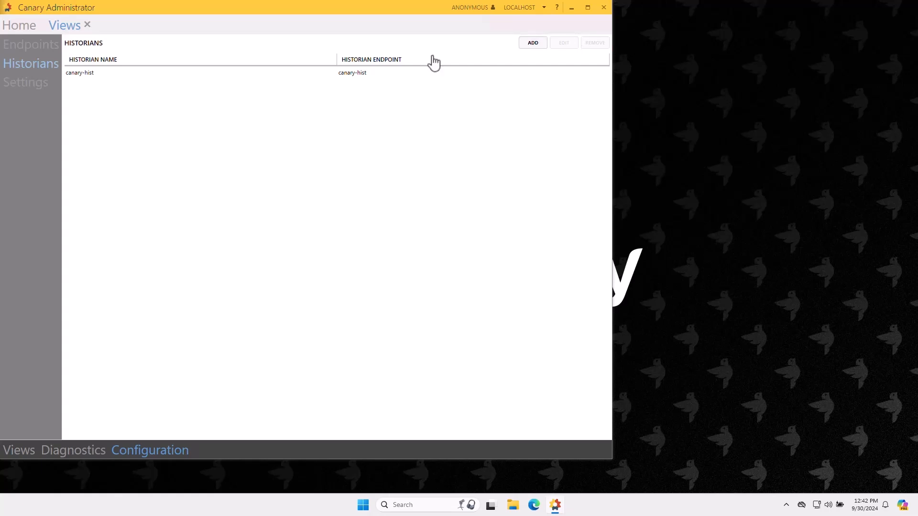
- Replace the Identity API token in the Views service settings with the copied Axiom Report Service Account token and apply the changes
left_click(33, 81)
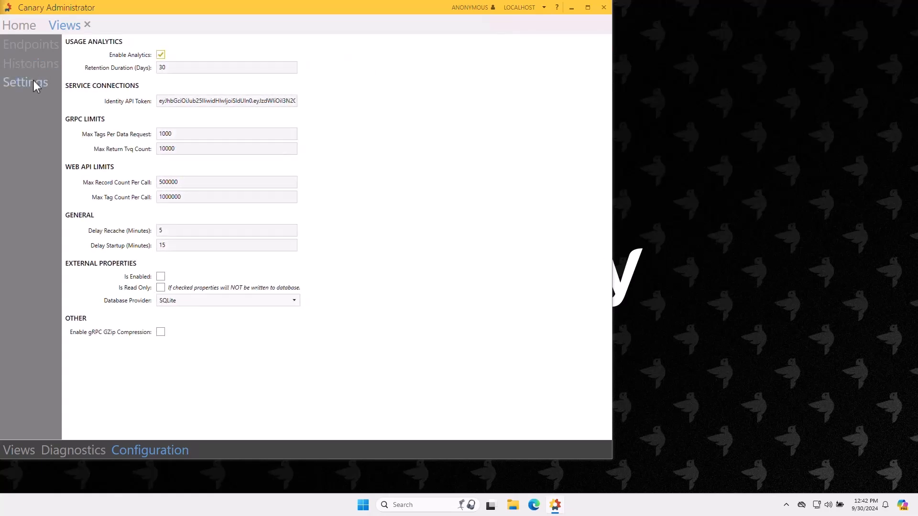
left_click(159, 101)
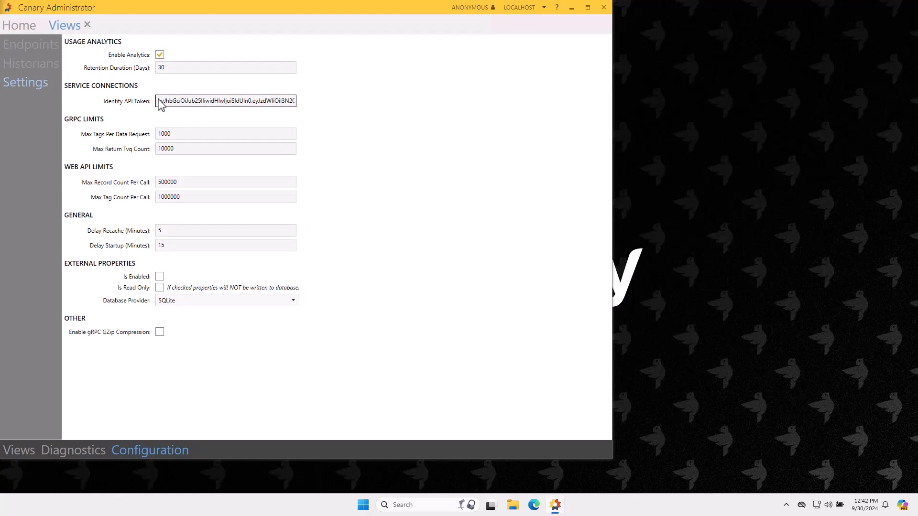
key("ctrl+a")
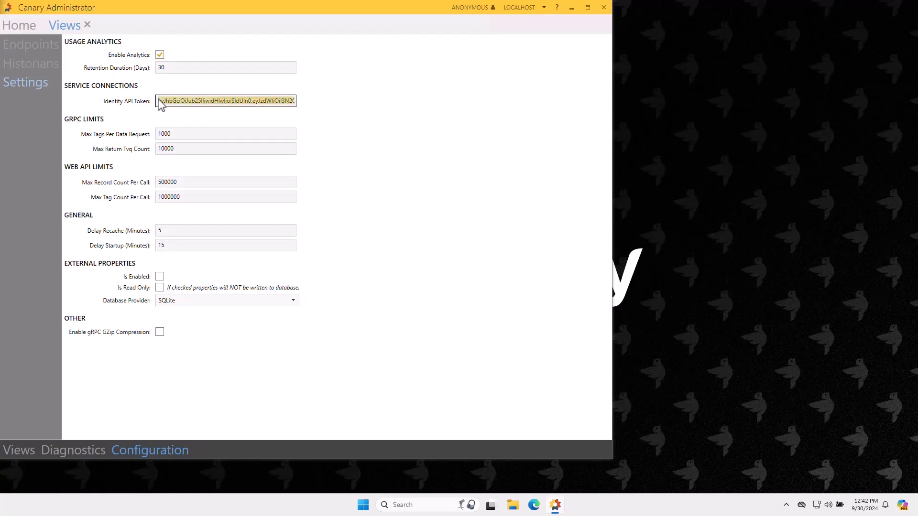
key("BackSpace")
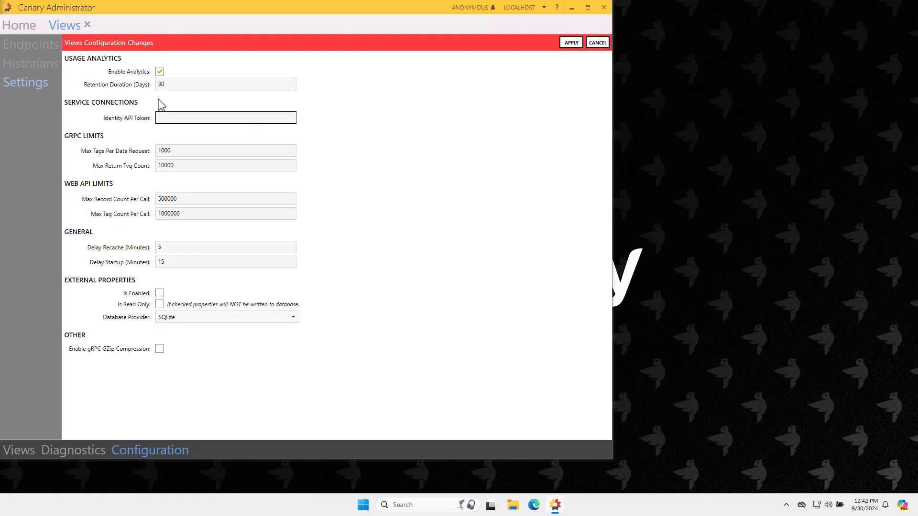
key("ctrl+v")
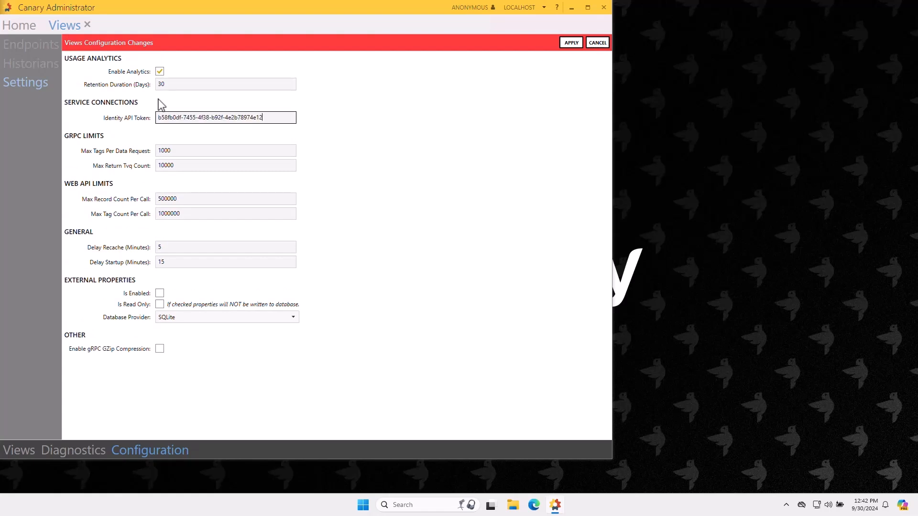
left_click(577, 44)
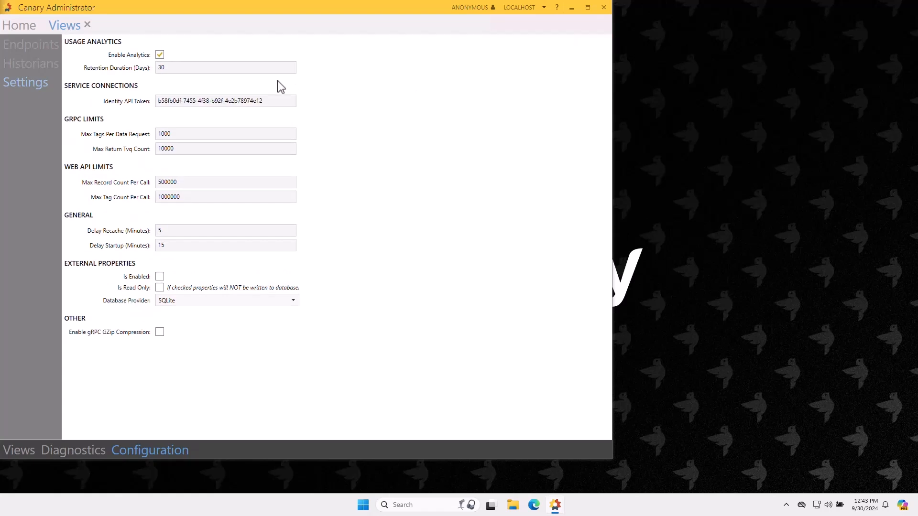
left_click(88, 25)
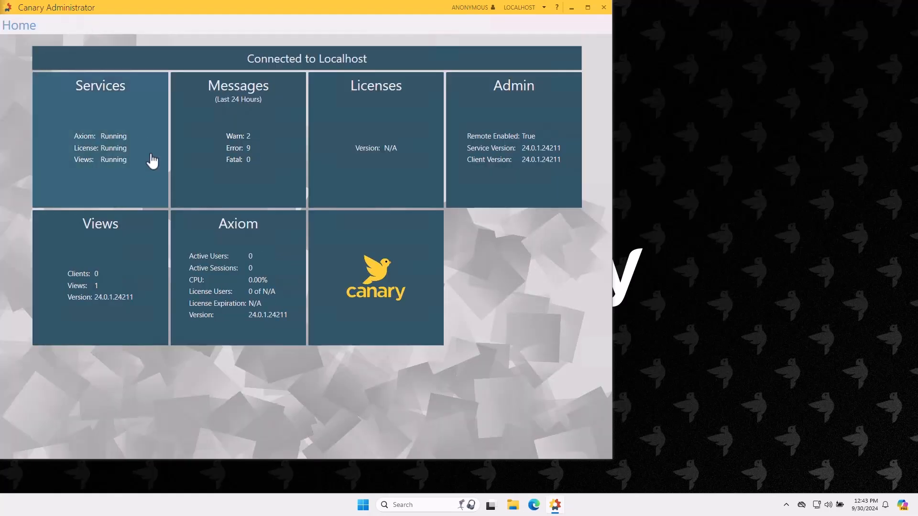
- Replace the Identity API token in the Axiom configuration settings with the same copied token and apply the changes
left_click(290, 255)
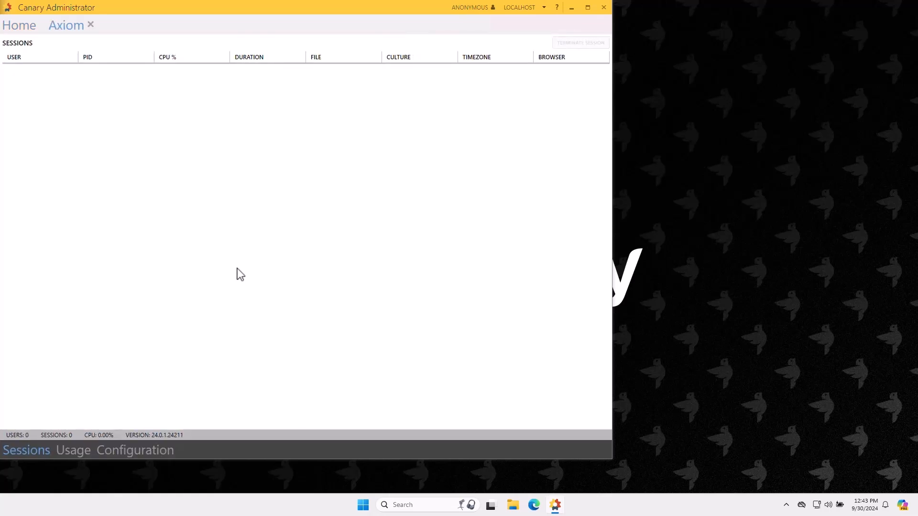
left_click(106, 451)
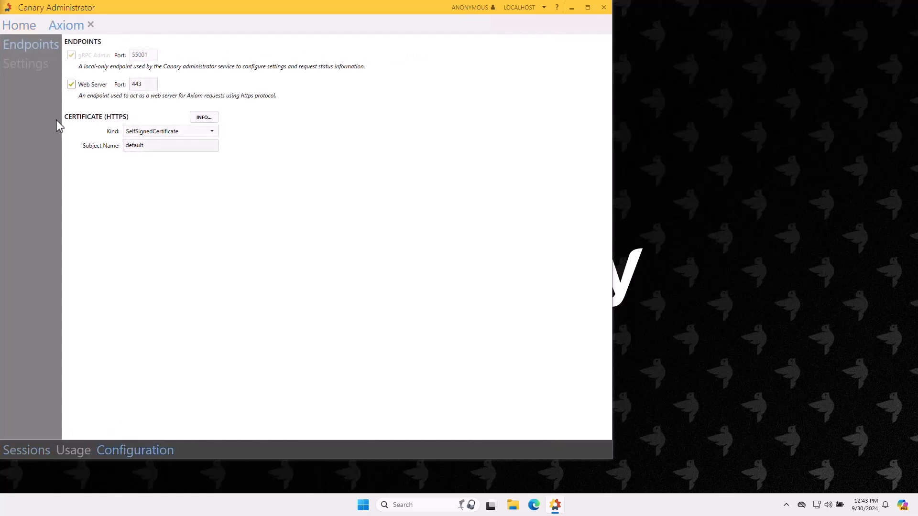
left_click(30, 63)
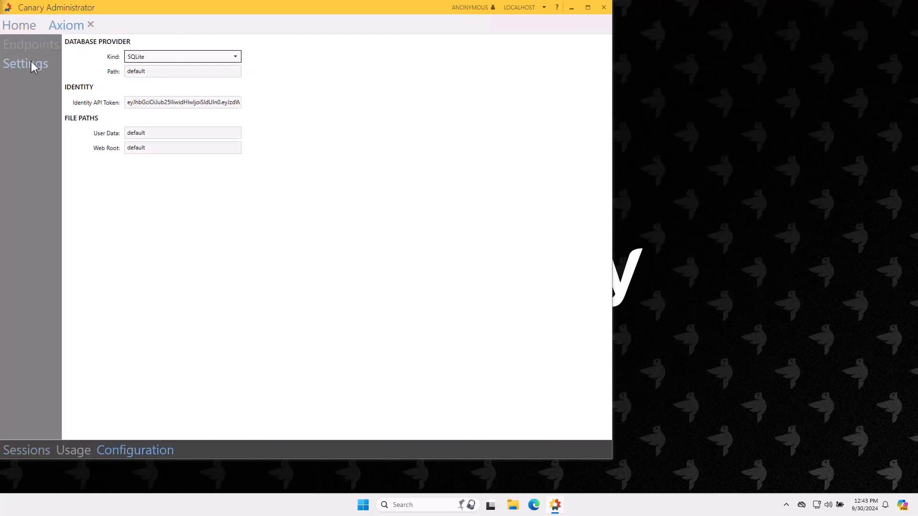
left_click(165, 103)
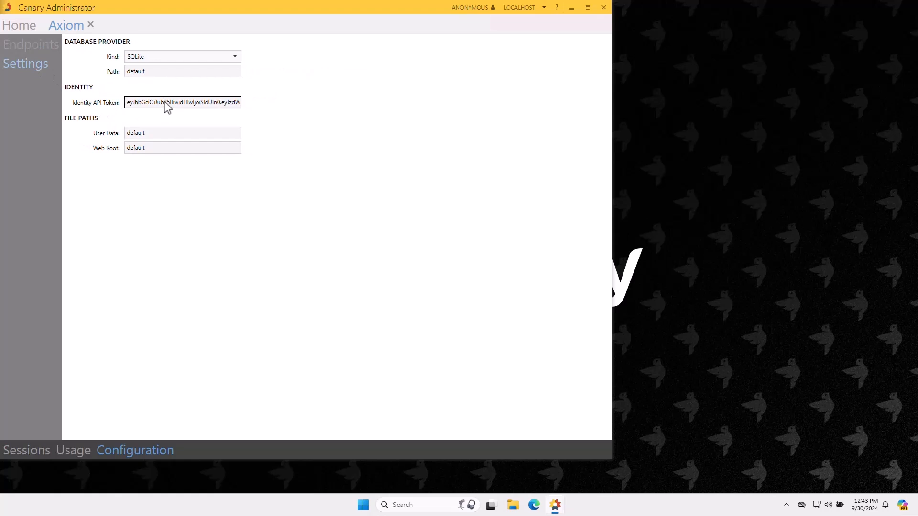
key("ctrl+a")
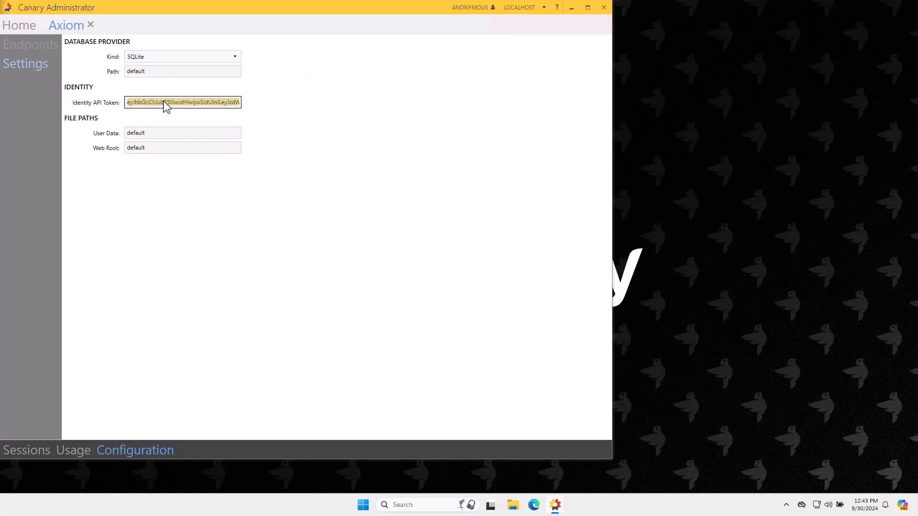
key("ctrl+v")
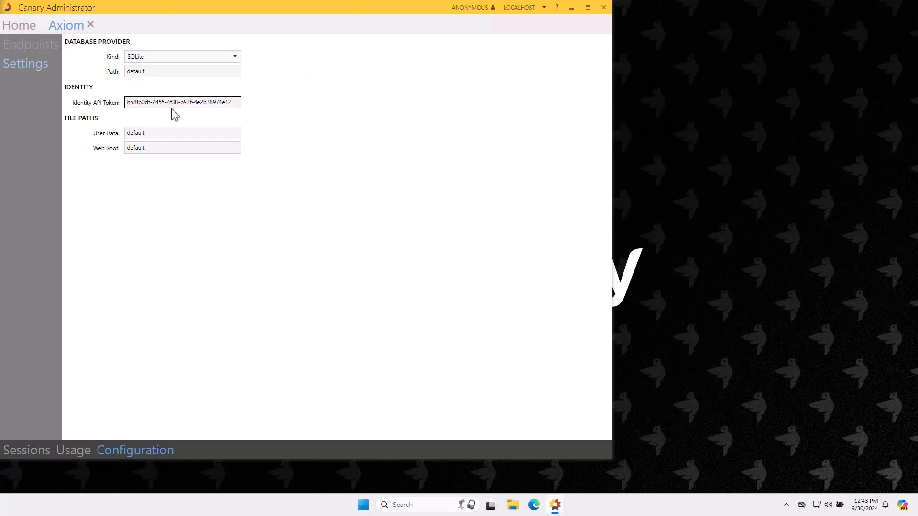
left_click(250, 97)
left_click(579, 43)
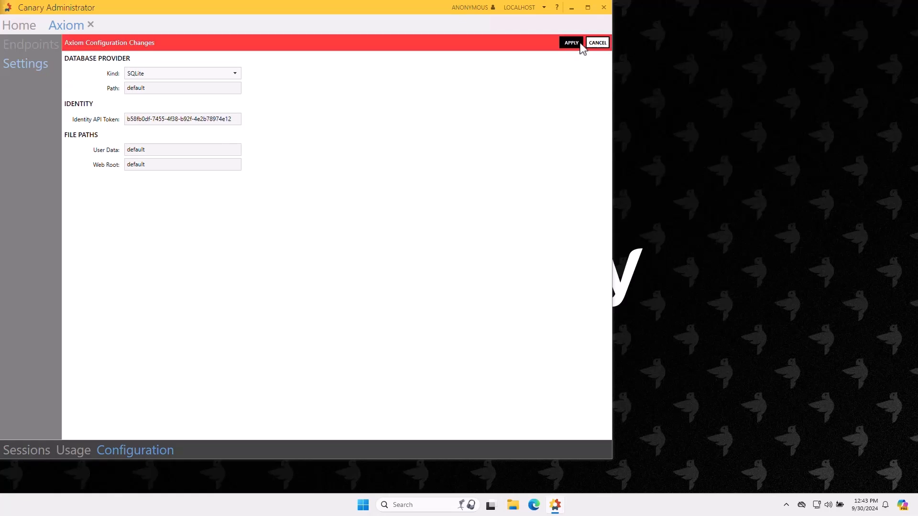
left_click(92, 26)
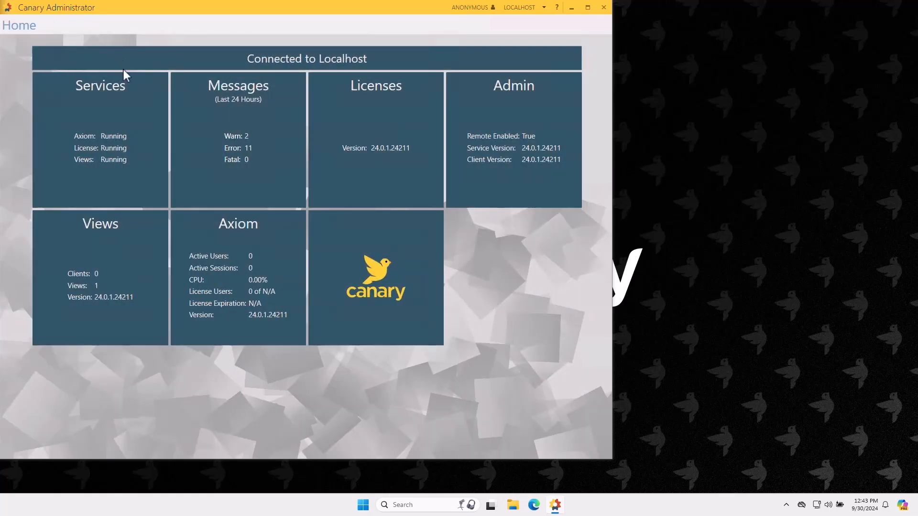
- Stop the local Views service and start it again
left_click(117, 213)
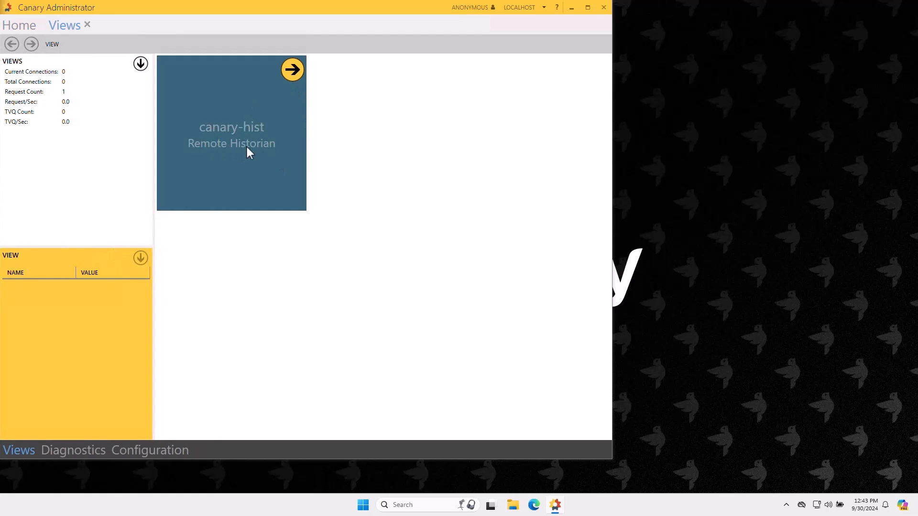
left_click(87, 25)
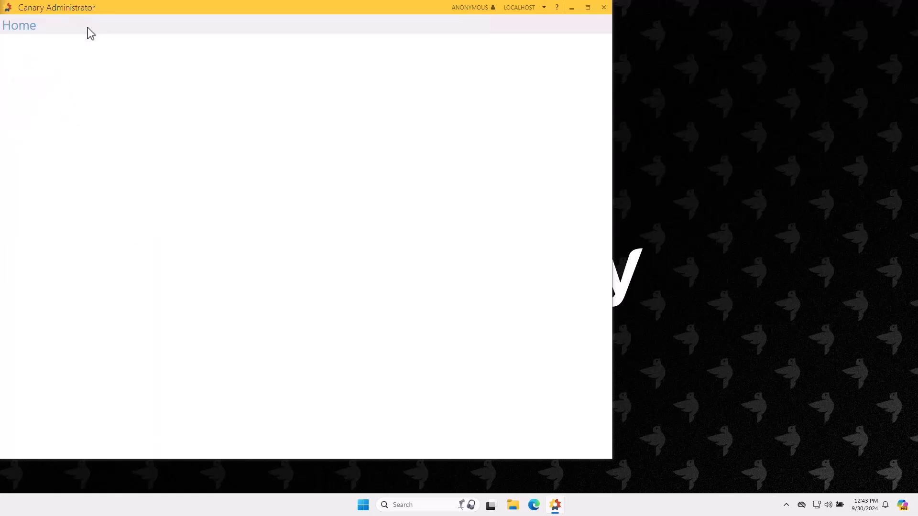
left_click(109, 180)
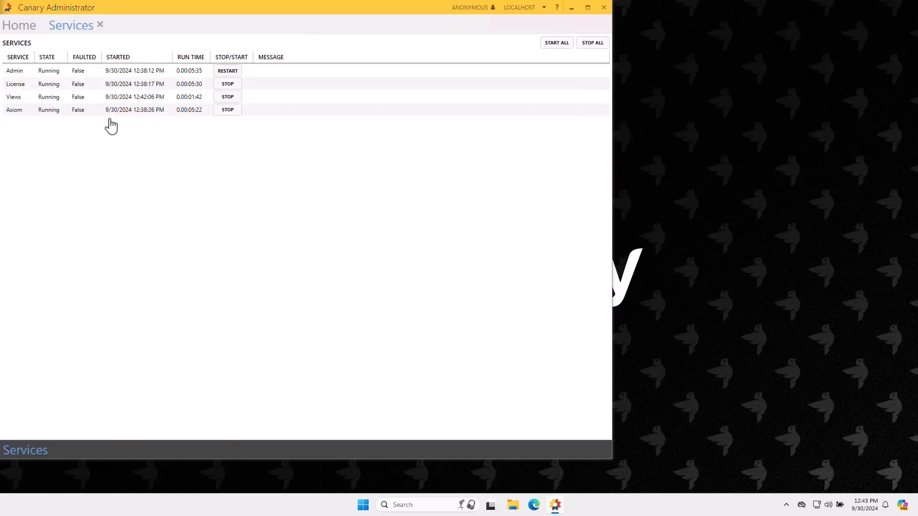
left_click(240, 99)
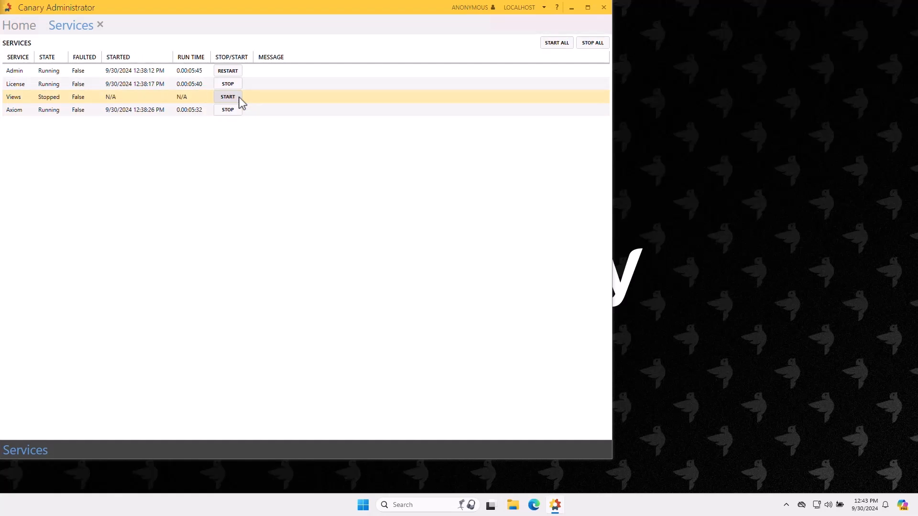
left_click(239, 98)
left_click(100, 25)
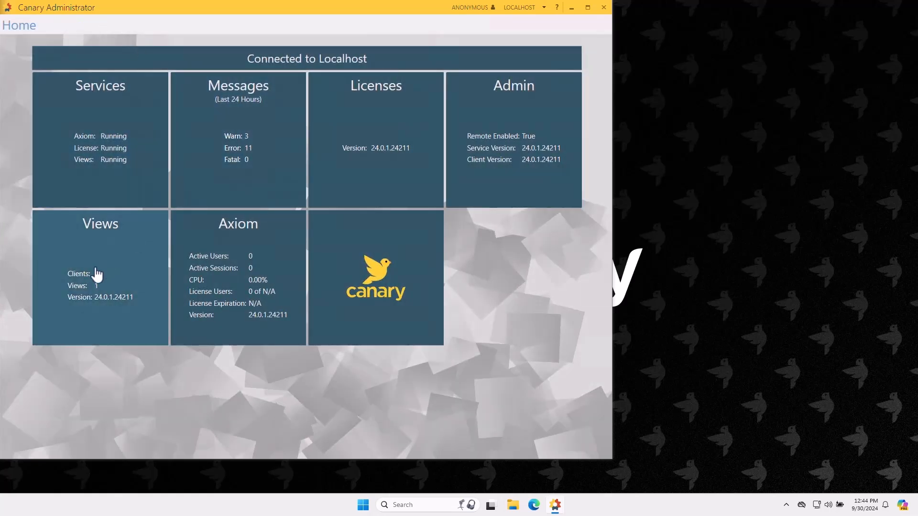
- Open the canary-hist remote historian in Views to browse its contents
left_click(124, 270)
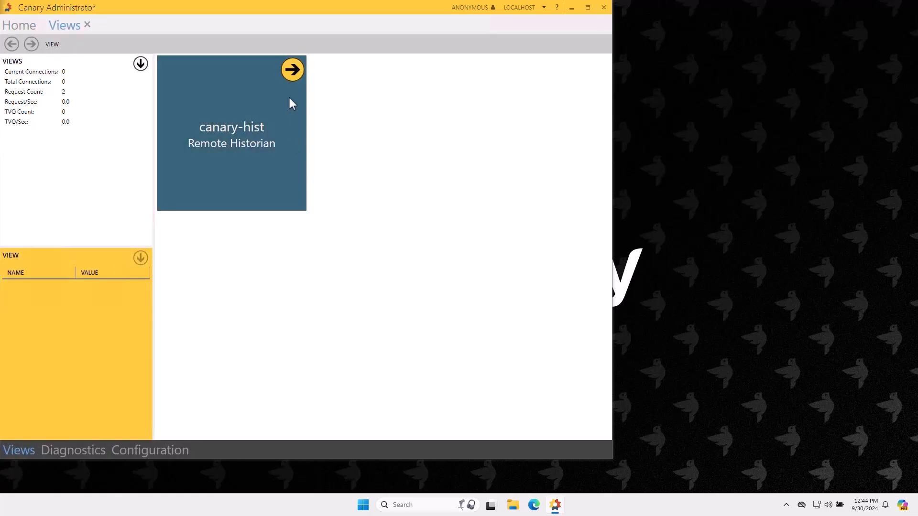
left_click(291, 72)
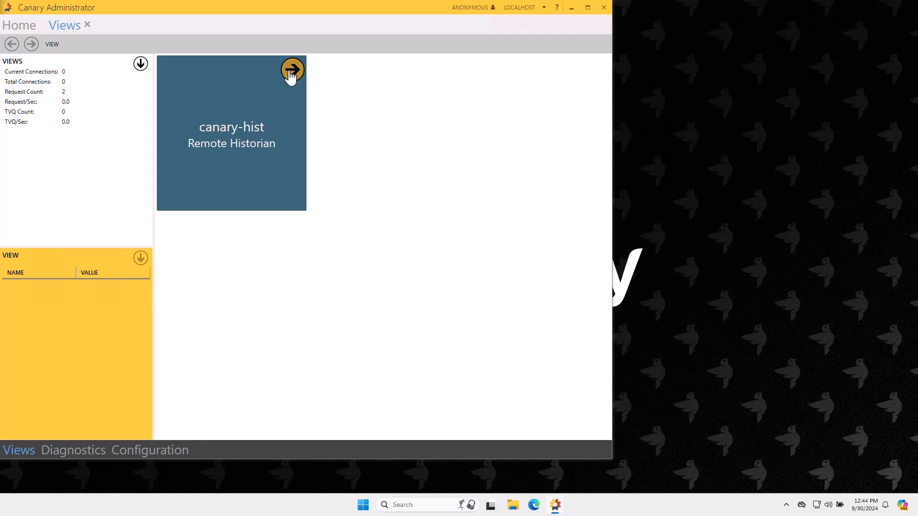